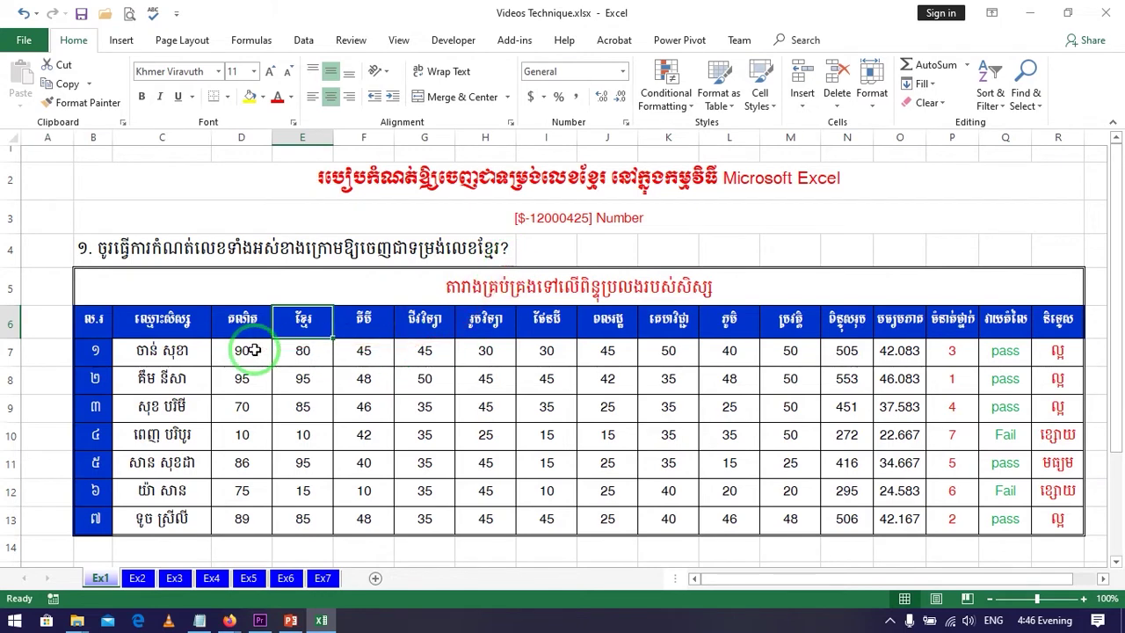
# Select cell D7, the first score in the table, and switch the keyboard language to Khmer (NIDA)
pyautogui.moveTo(251, 350); pyautogui.dragTo(943, 518)
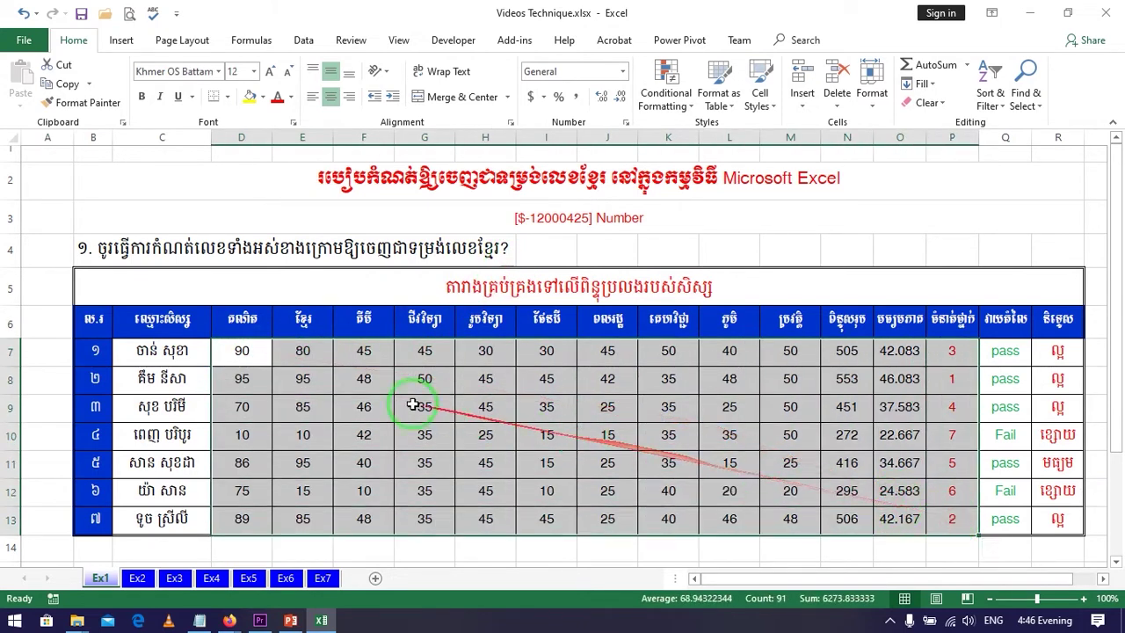
pyautogui.click(230, 351)
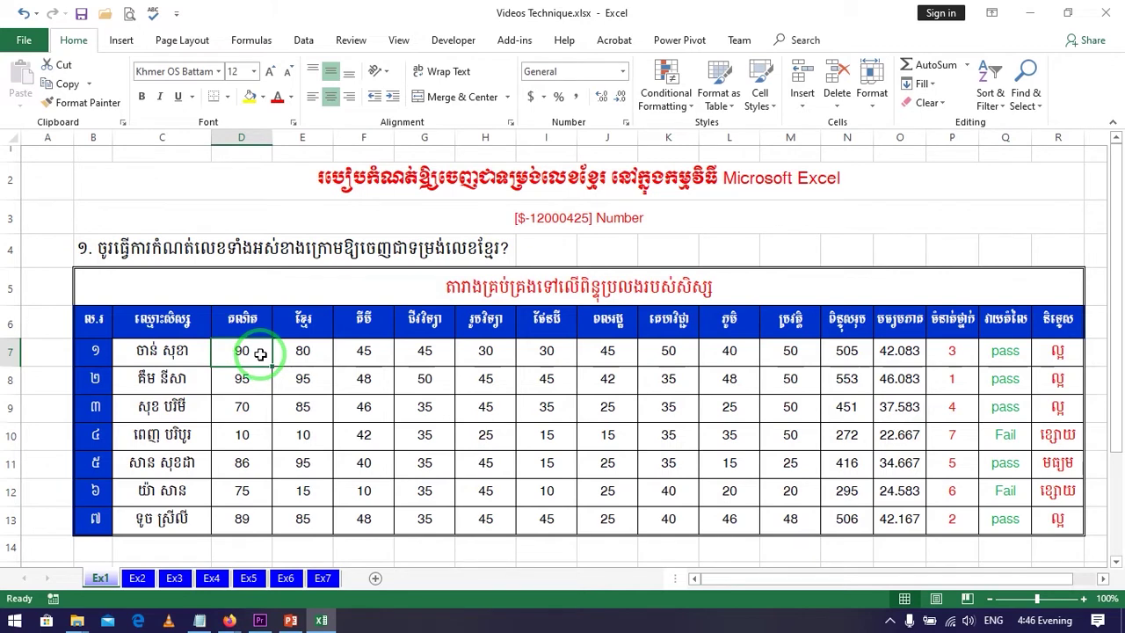
pyautogui.click(993, 620)
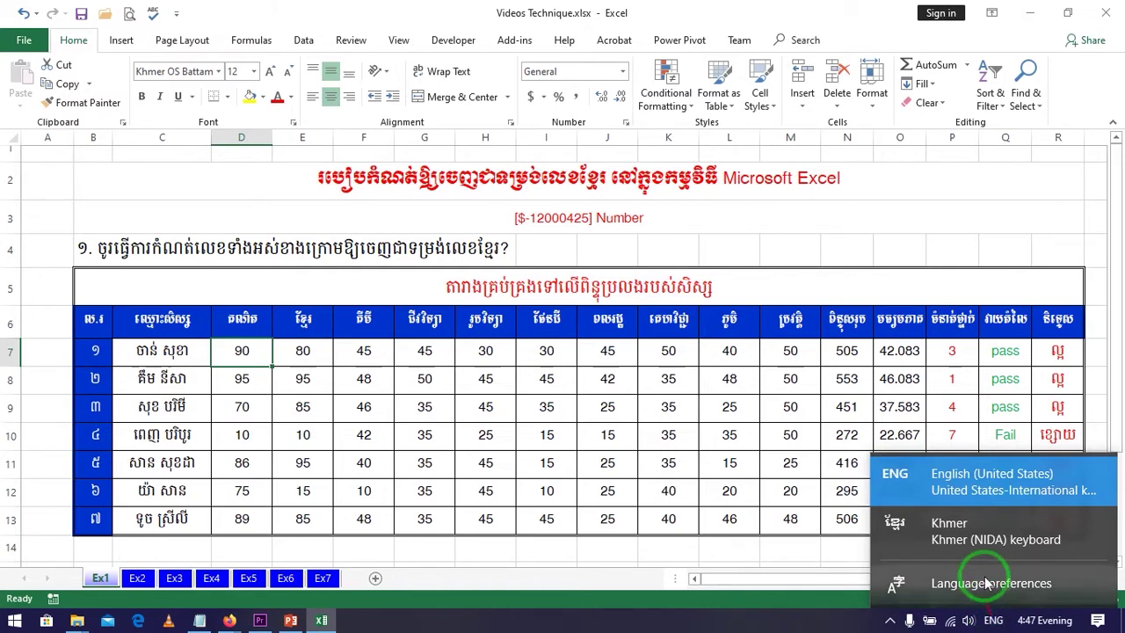
pyautogui.click(976, 540)
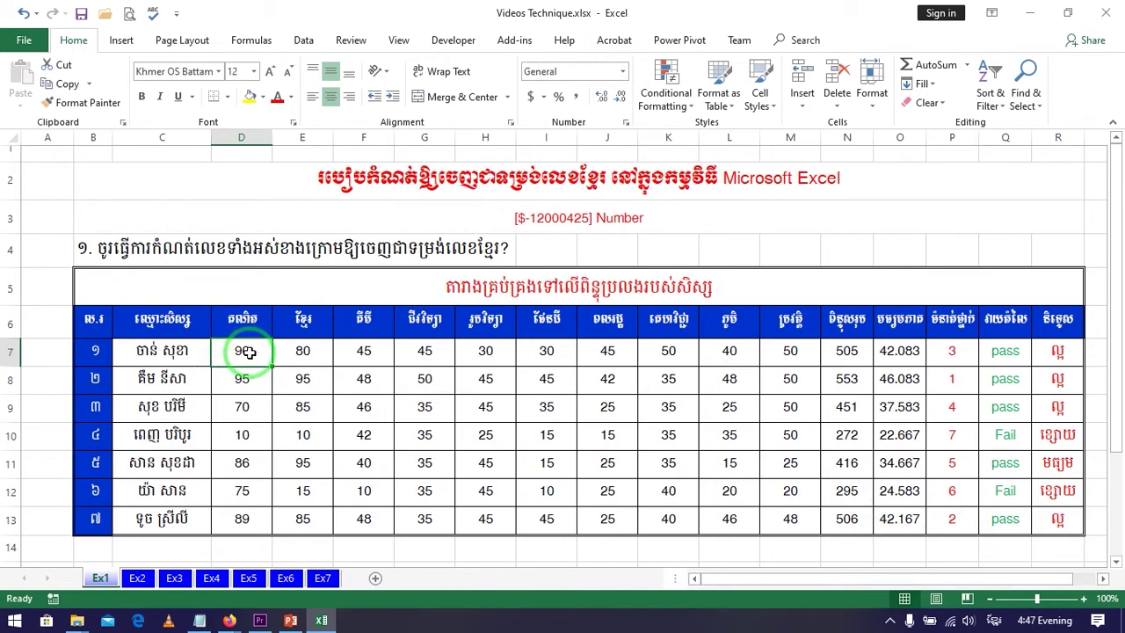
# Enter the first student's scores in Khmer digits: ៩០ in D7 and ៨០ in E7
pyautogui.write('៩០')
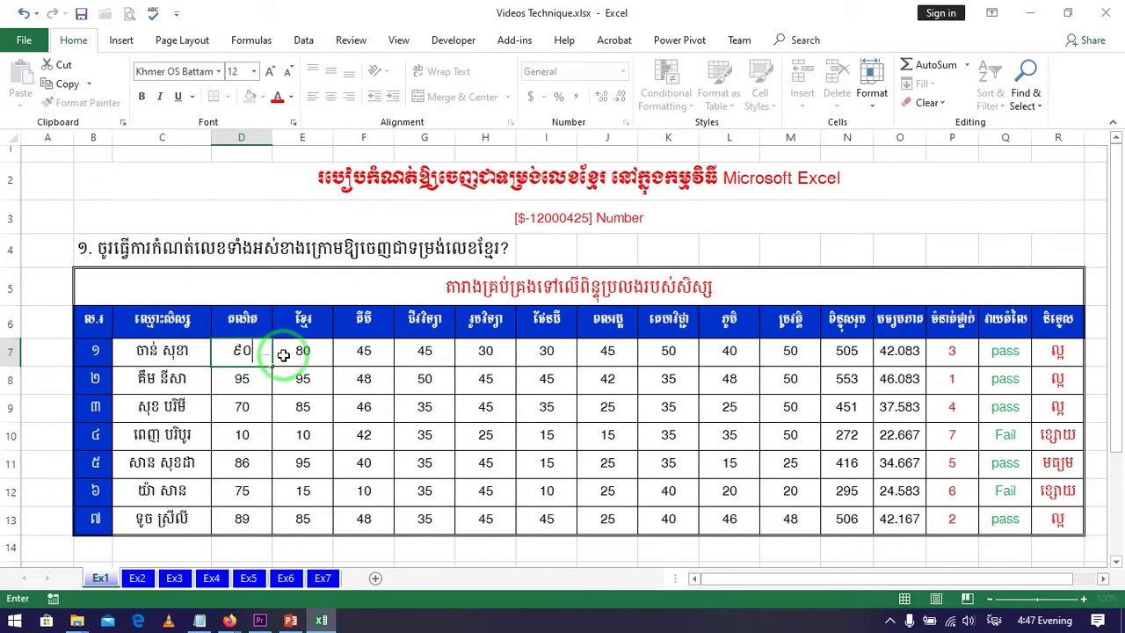
pyautogui.click(310, 351)
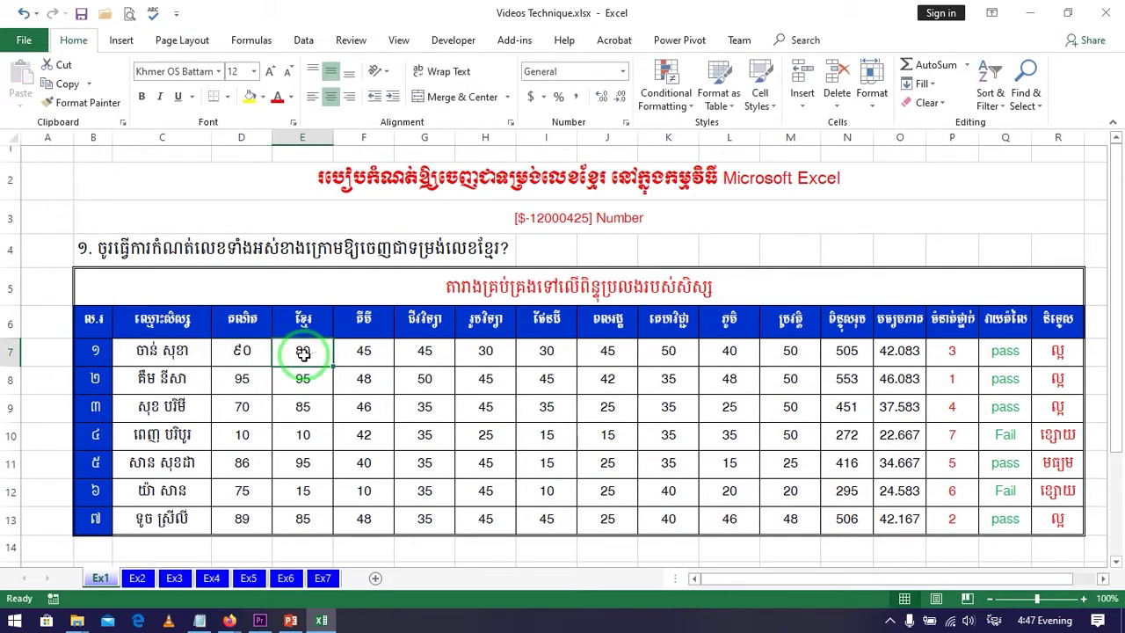
pyautogui.write('៨០')
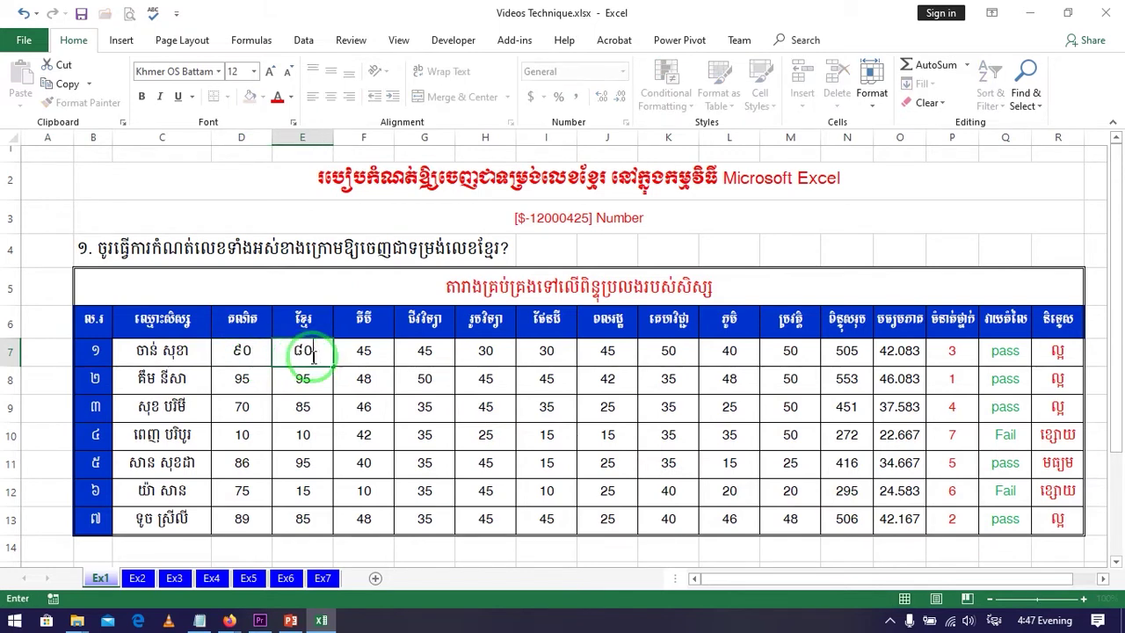
pyautogui.press('Tab')
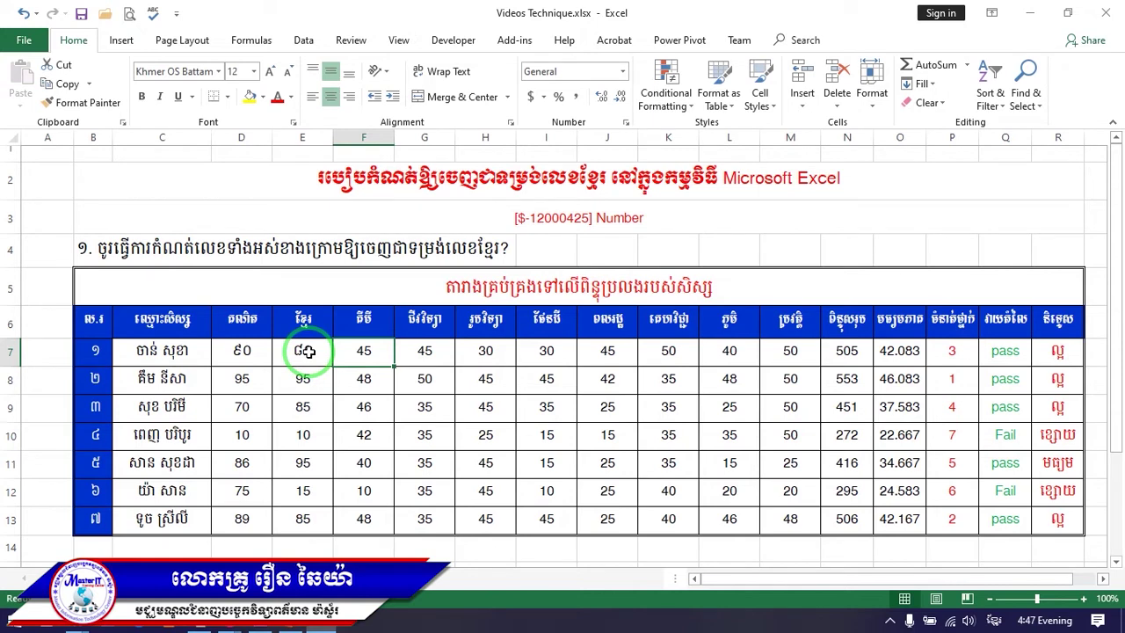
# Undo both Khmer-digit entries in D7 and E7
pyautogui.click(24, 13)
pyautogui.click(23, 14)
pyautogui.click(301, 351)
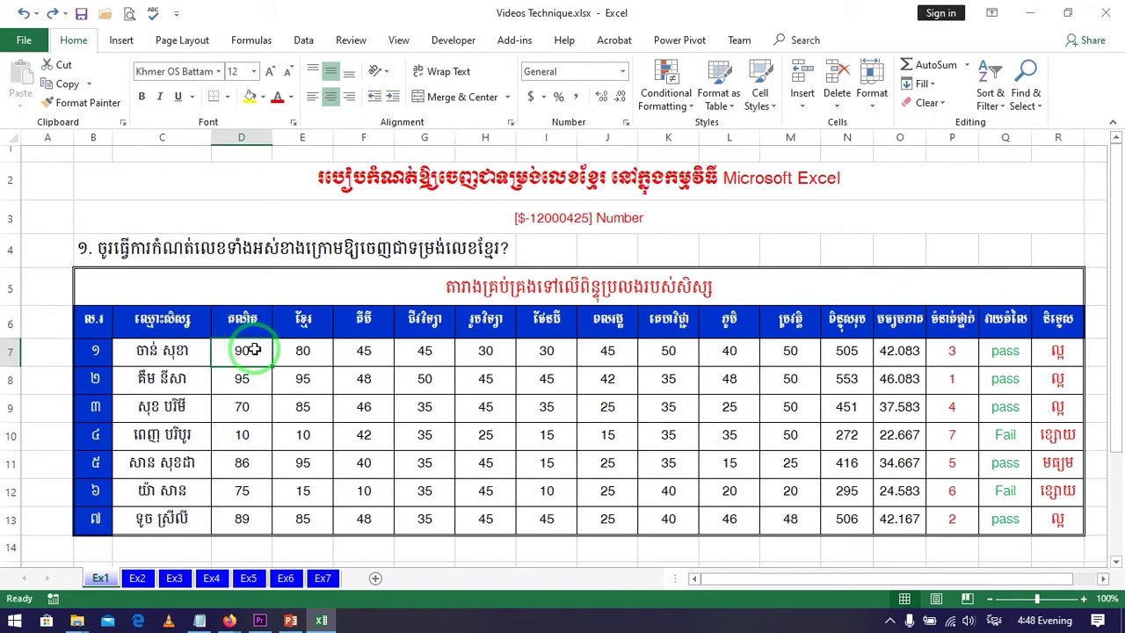
# Replace the value in cell D7 with ៩០ in Khmer digits, keeping the Khmer keyboard active
pyautogui.click(993, 621)
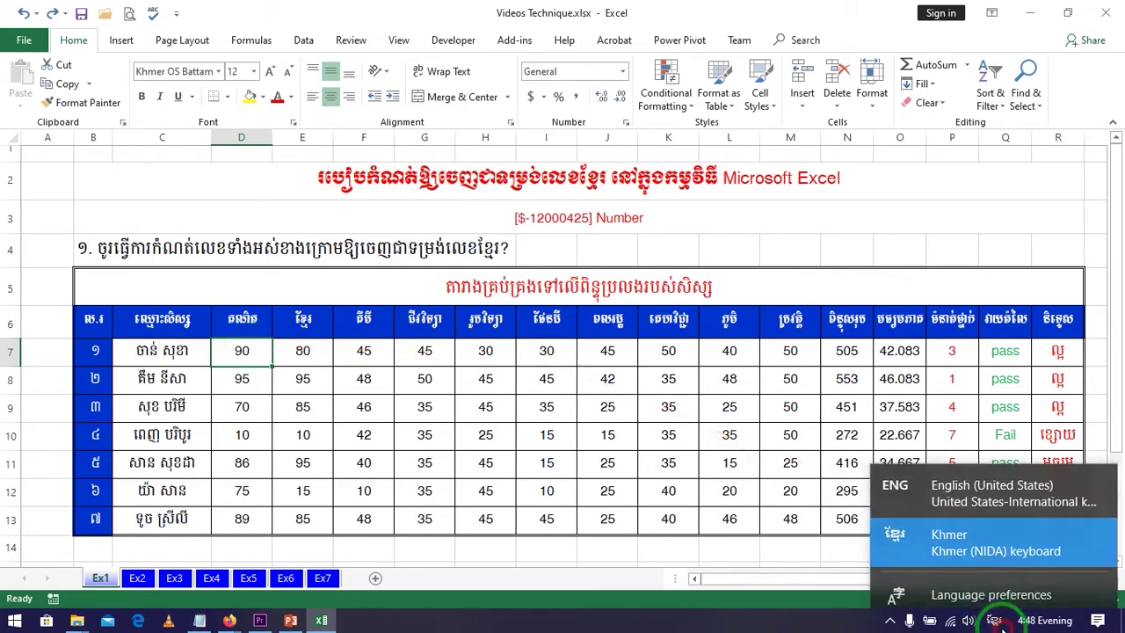
pyautogui.click(260, 351)
pyautogui.doubleClick(259, 350)
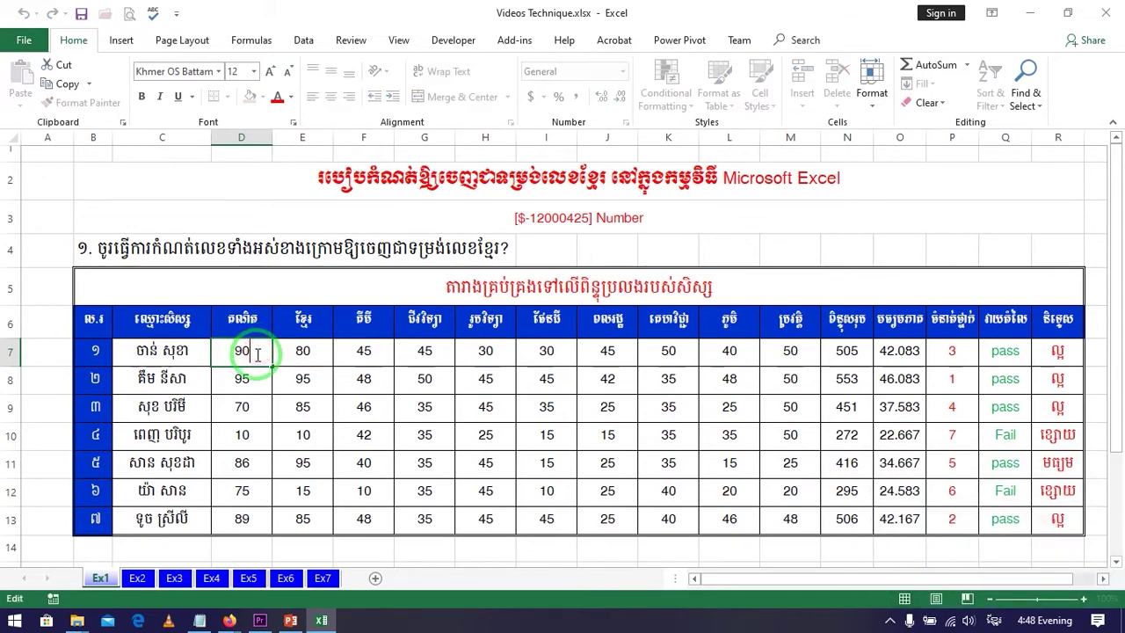
pyautogui.doubleClick(237, 351)
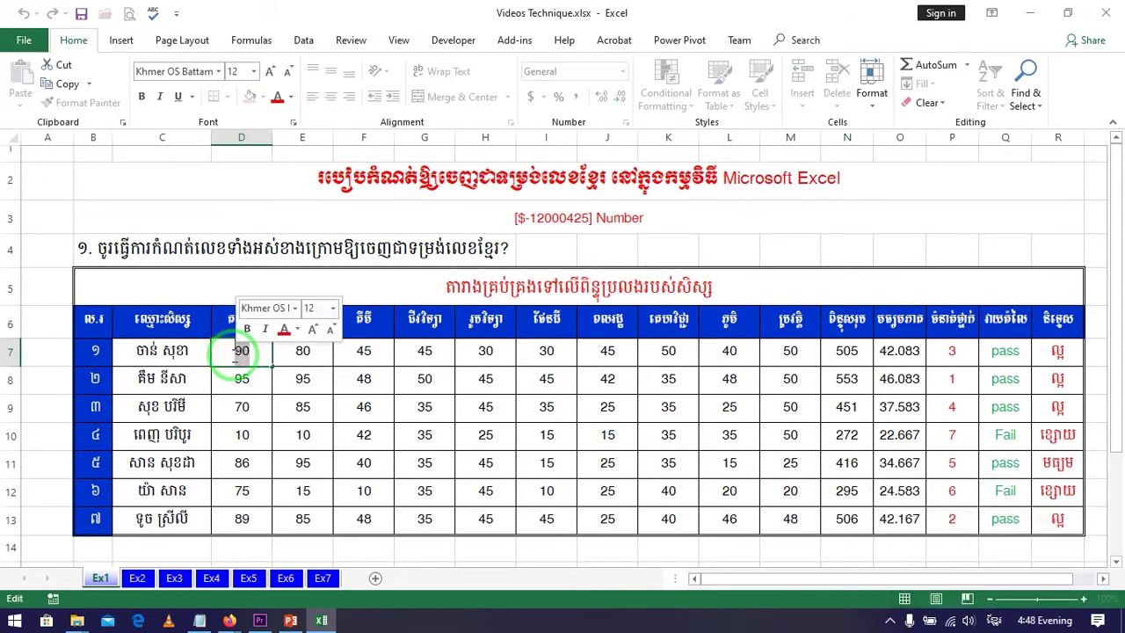
pyautogui.write('៩០')
pyautogui.click(293, 357)
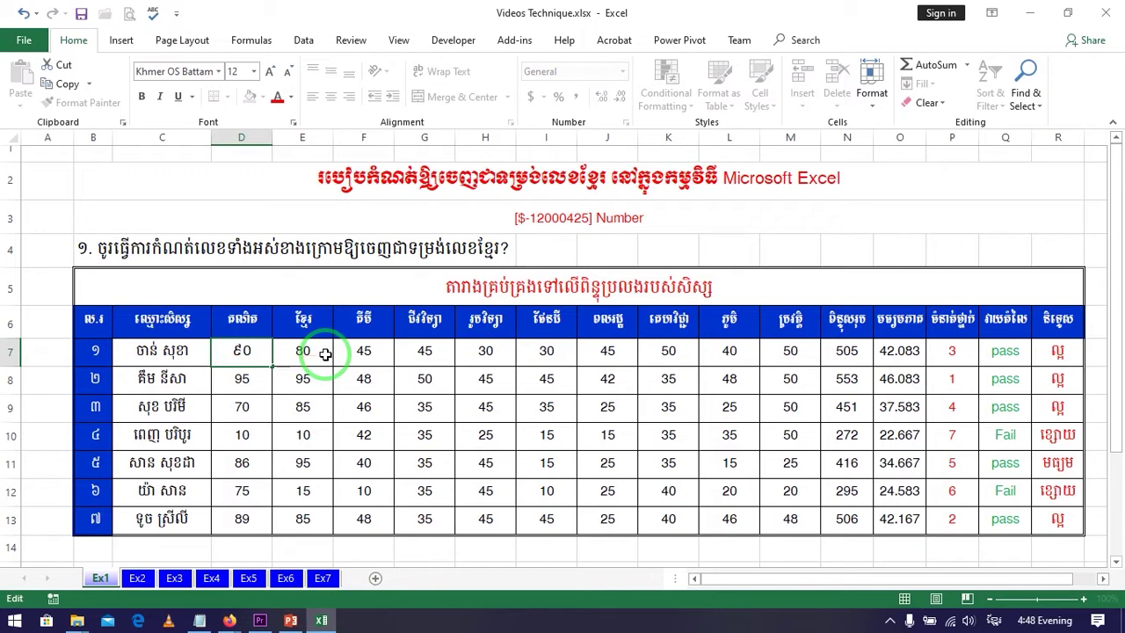
# Copy the format of cell D7 onto the whole number range D7:P13 with Format Painter
pyautogui.click(239, 355)
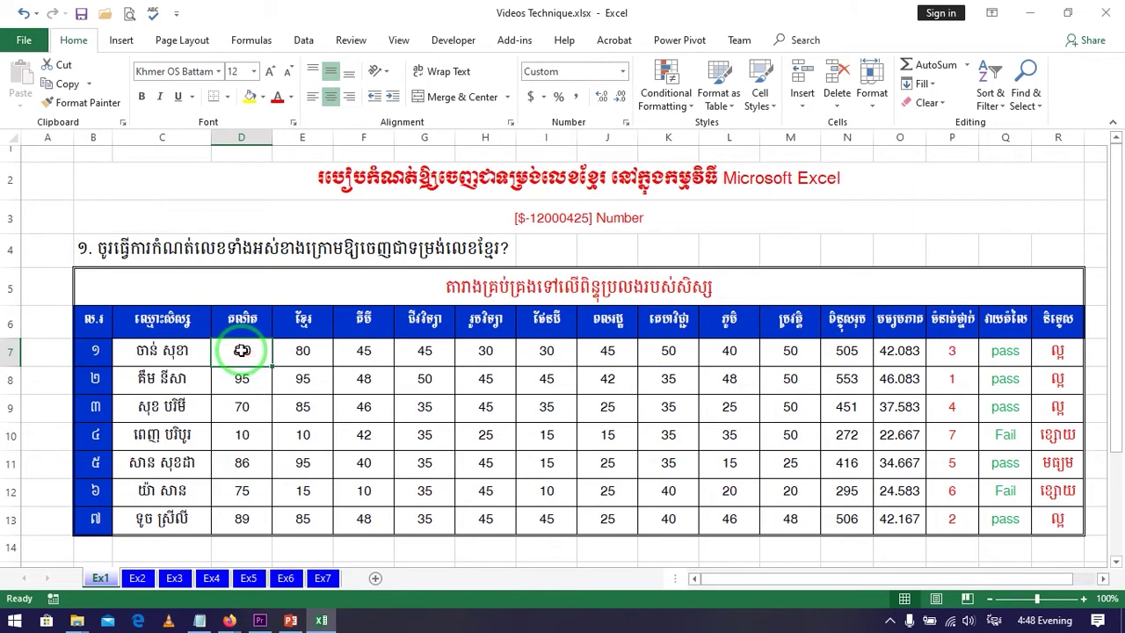
pyautogui.click(87, 104)
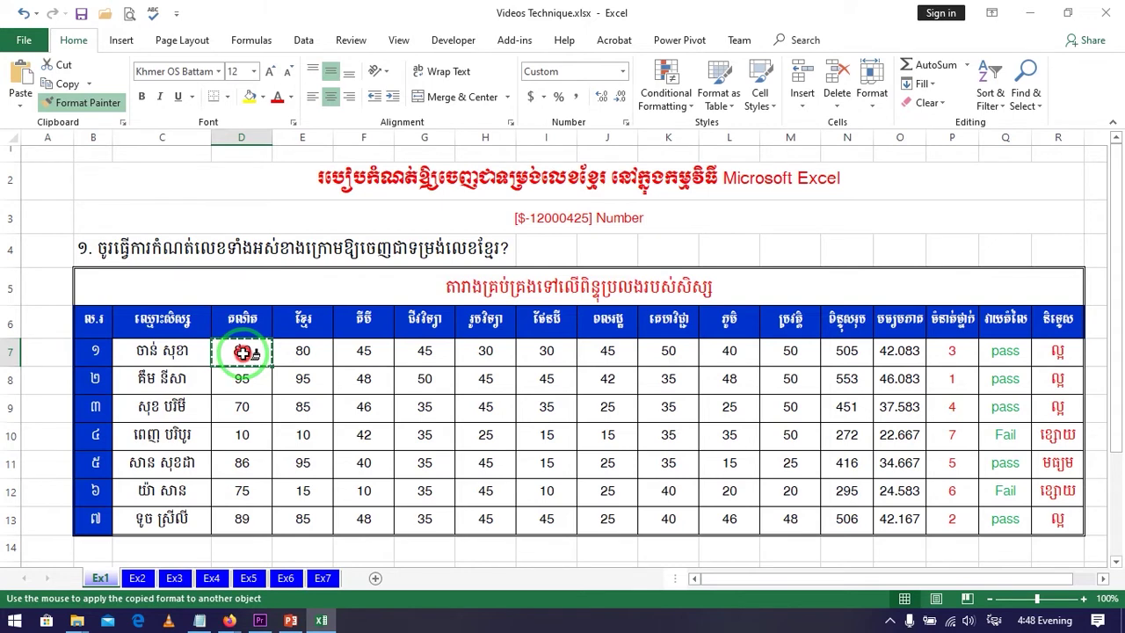
pyautogui.moveTo(244, 351)
pyautogui.mouseDown()
pyautogui.moveTo(735, 484)
pyautogui.moveTo(941, 519)
pyautogui.mouseUp()
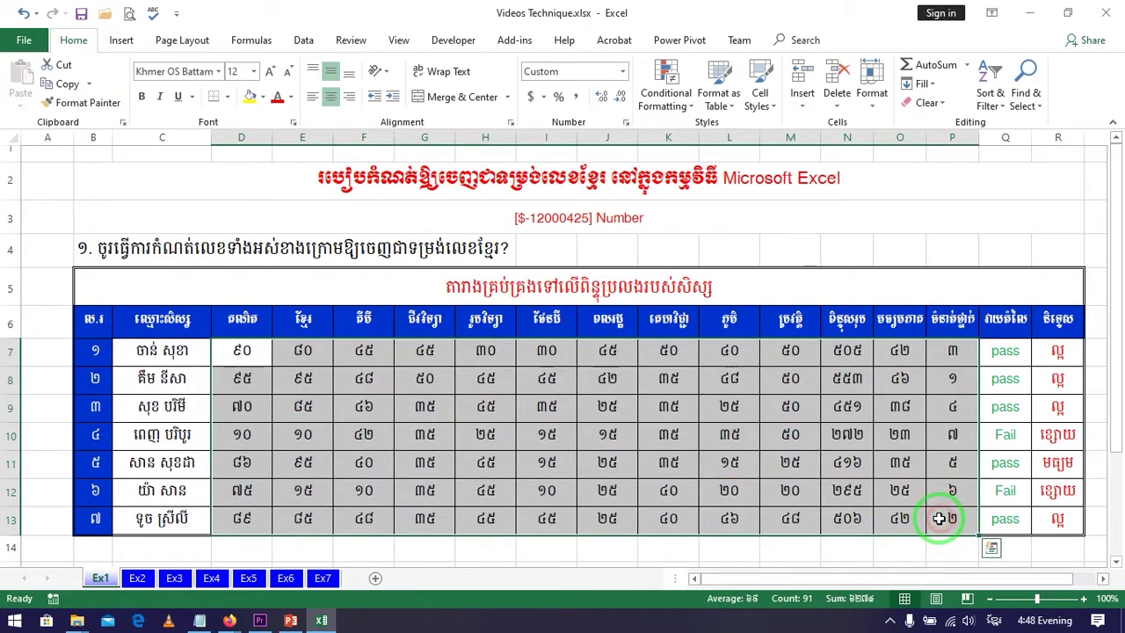
# Undo the format painting on D7:P13
pyautogui.click(260, 355)
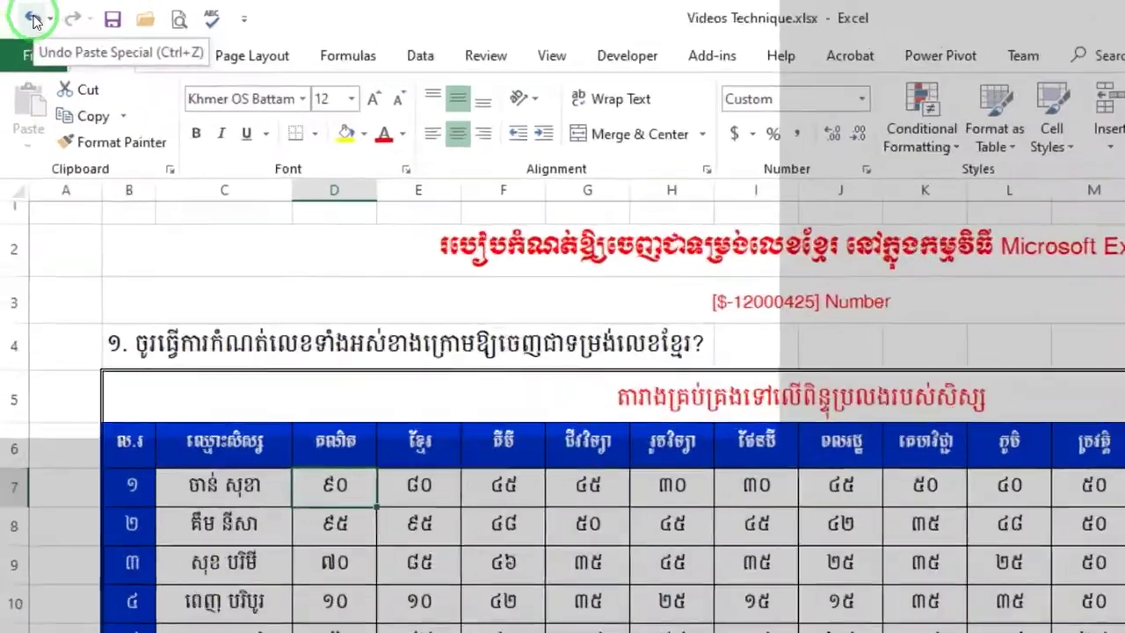
pyautogui.click(24, 14)
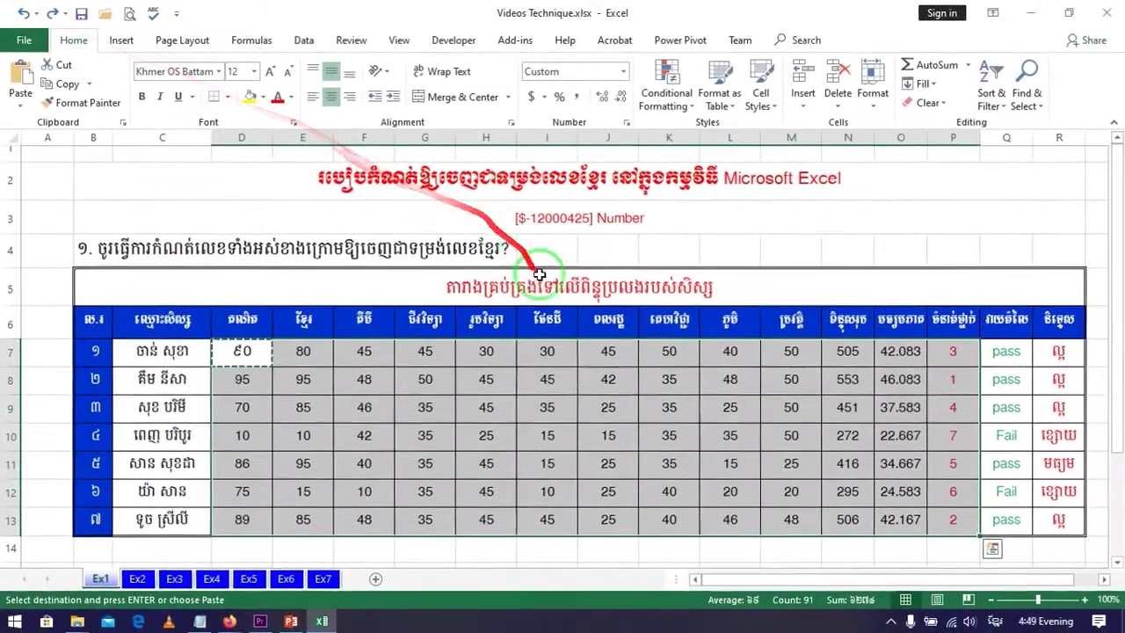
pyautogui.click(514, 426)
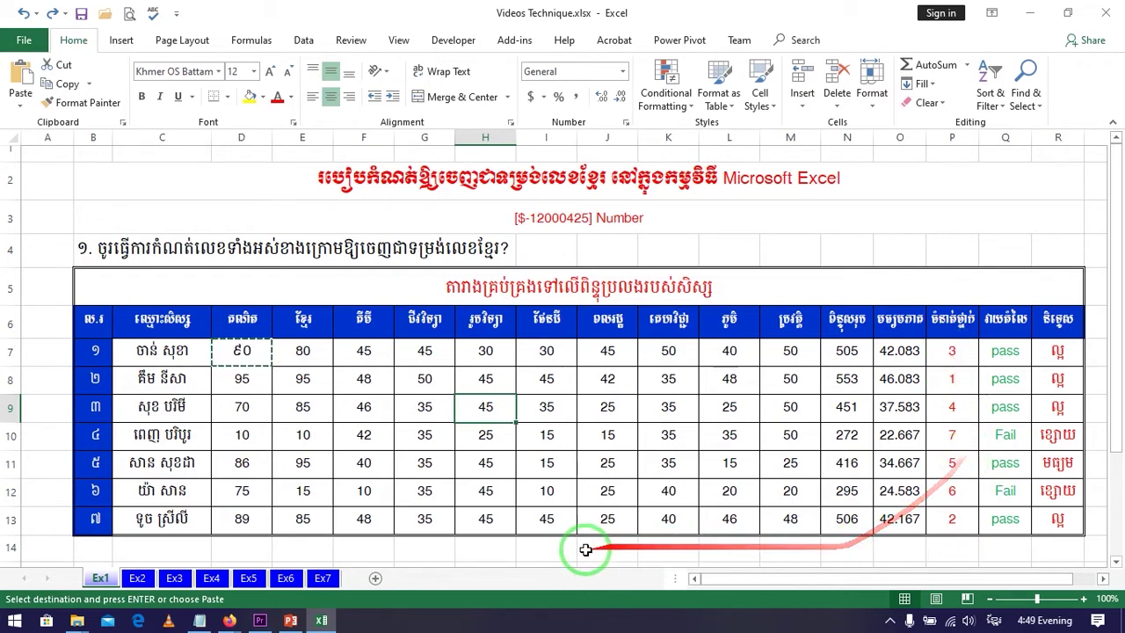
# Apply D7's format to D7:P13 again with Format Painter and check the rank column P7:P13
pyautogui.click(301, 379)
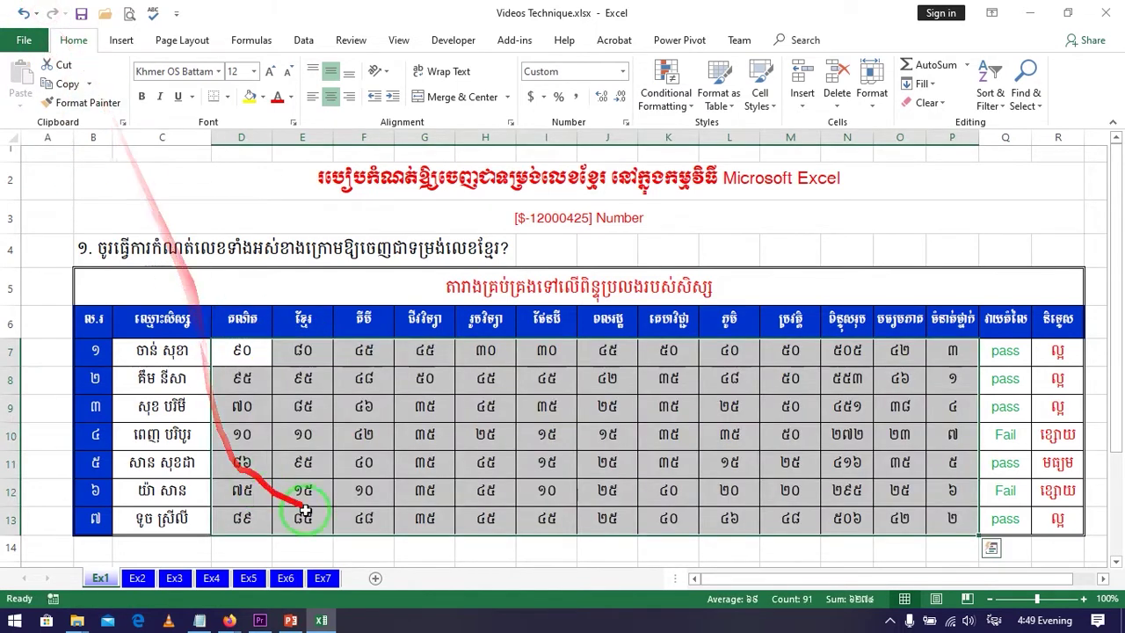
pyautogui.click(303, 492)
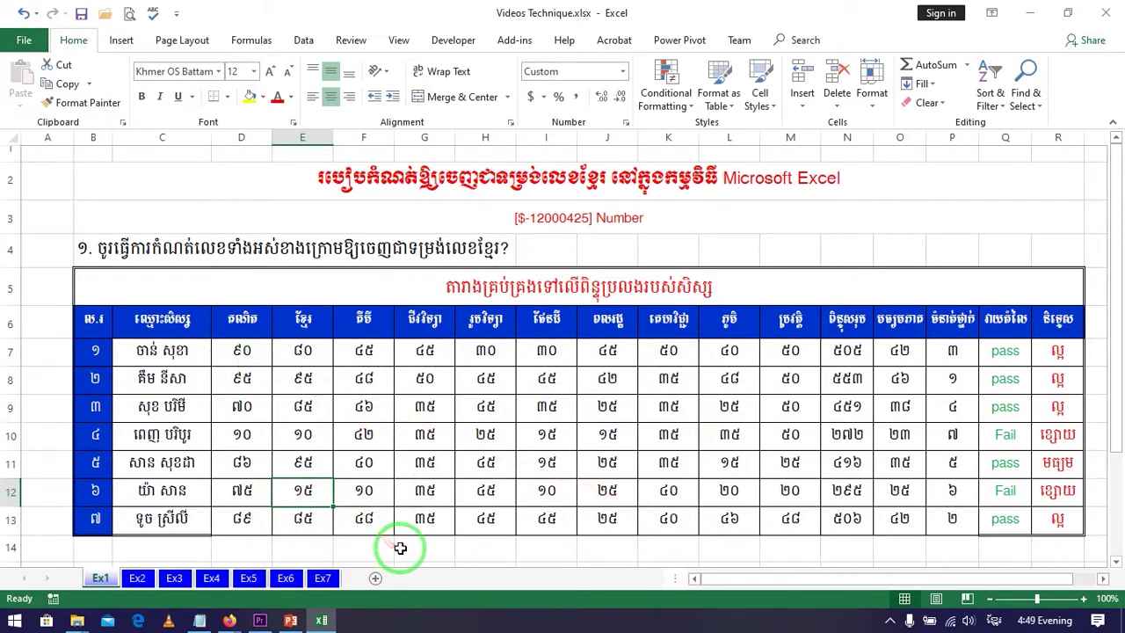
pyautogui.click(239, 351)
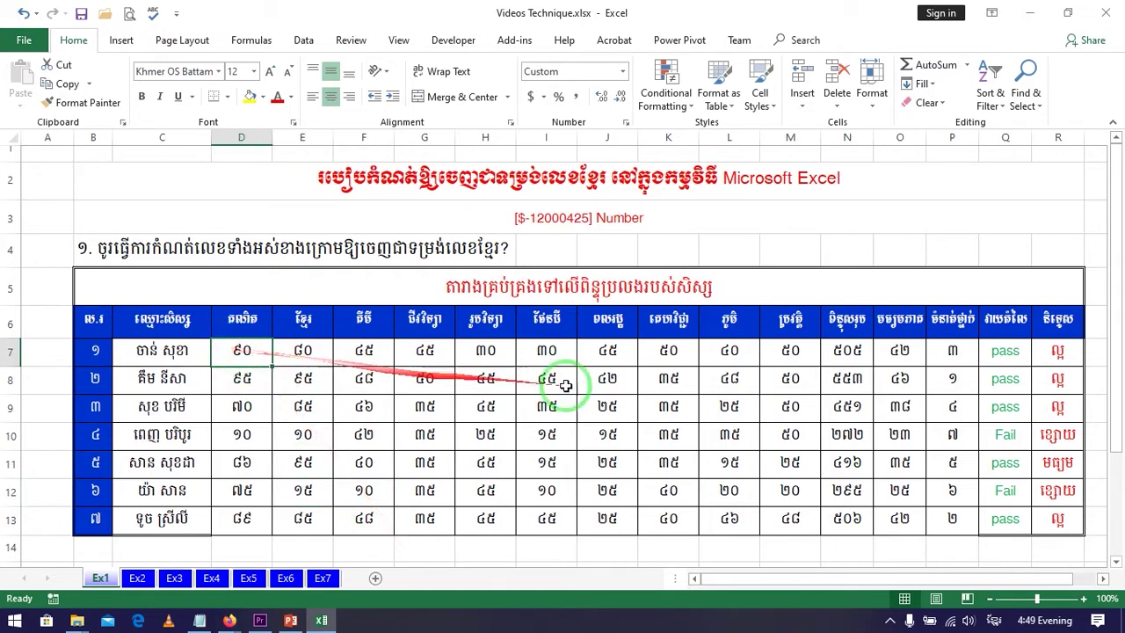
pyautogui.moveTo(947, 349); pyautogui.dragTo(942, 517)
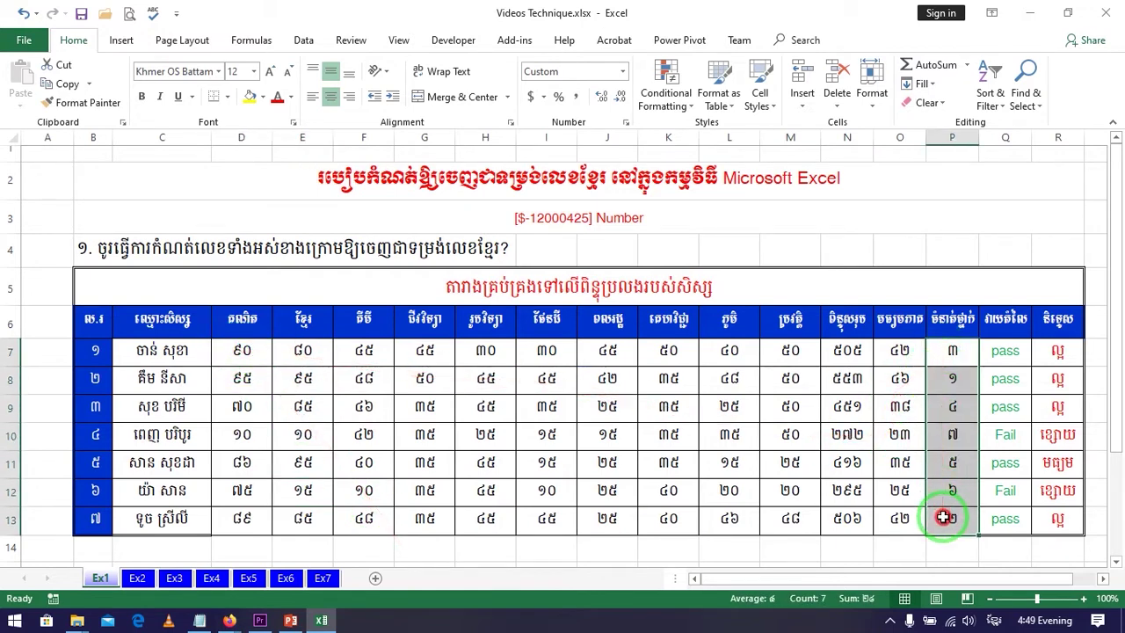
pyautogui.click(943, 351)
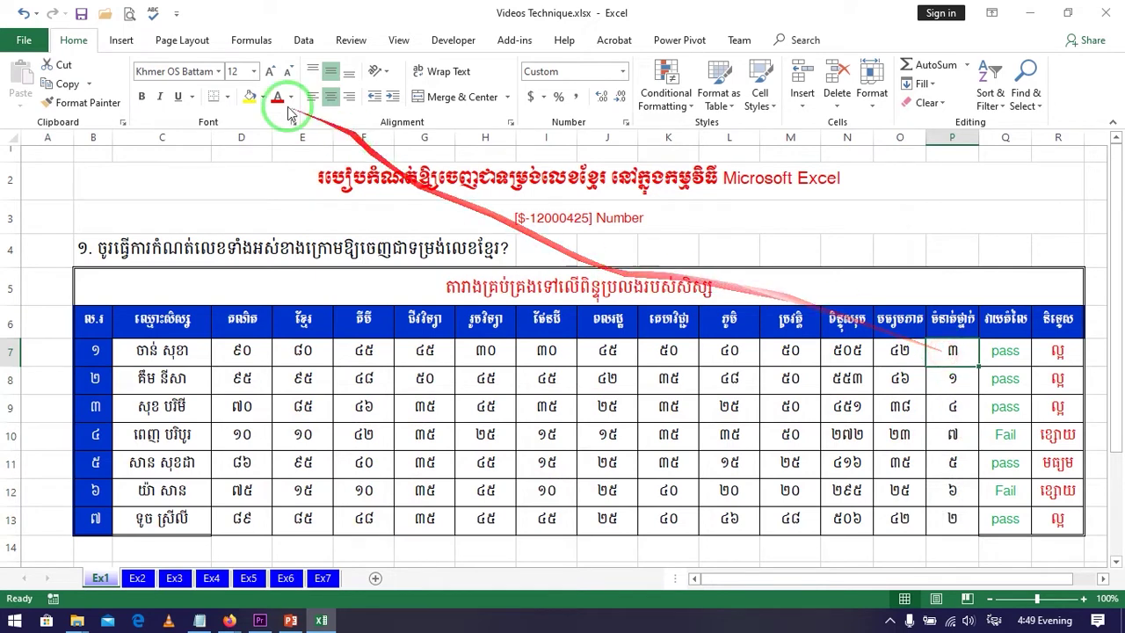
# Undo the repeated format painting across the score table
pyautogui.click(23, 13)
pyautogui.click(299, 383)
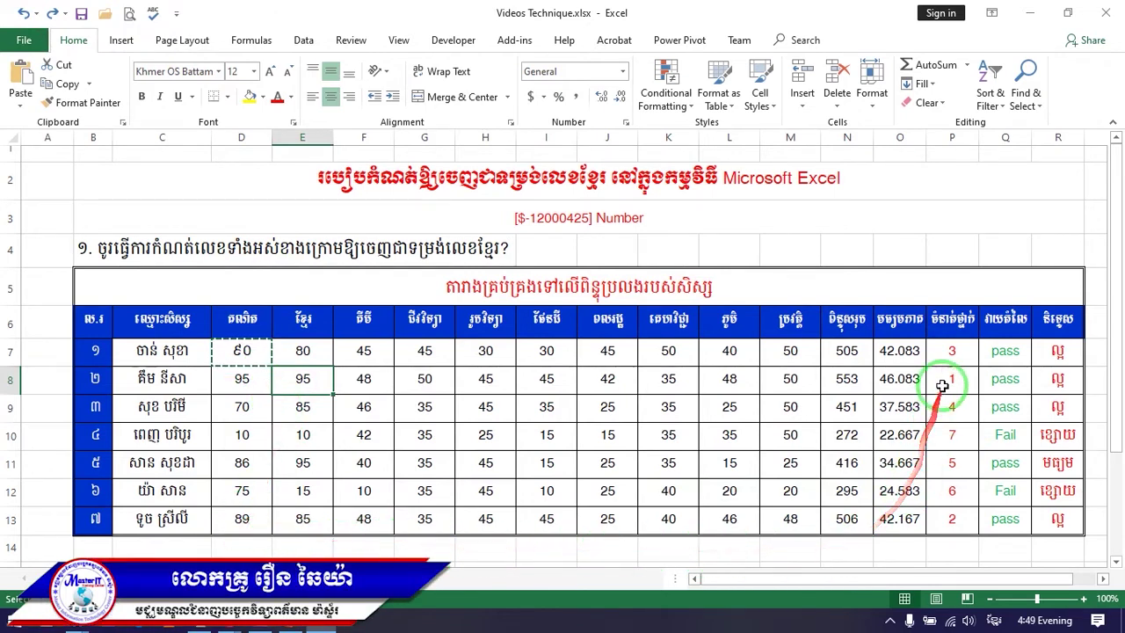
# Examine the Khmer number format code in the row 3 heading, leaving its text as it is
pyautogui.doubleClick(539, 218)
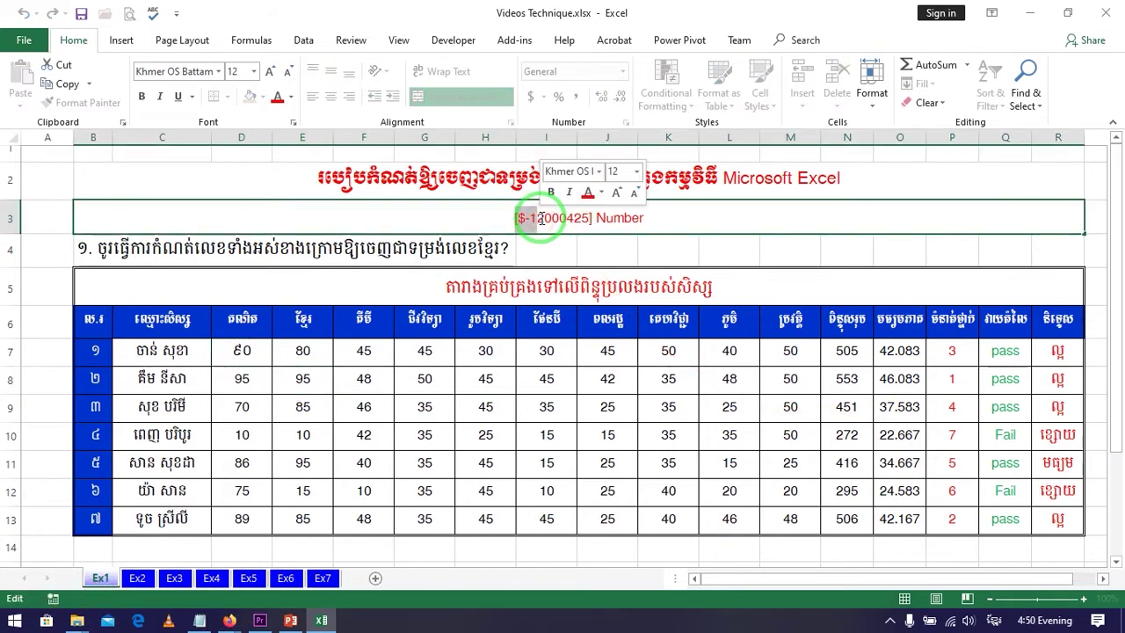
pyautogui.click(540, 218)
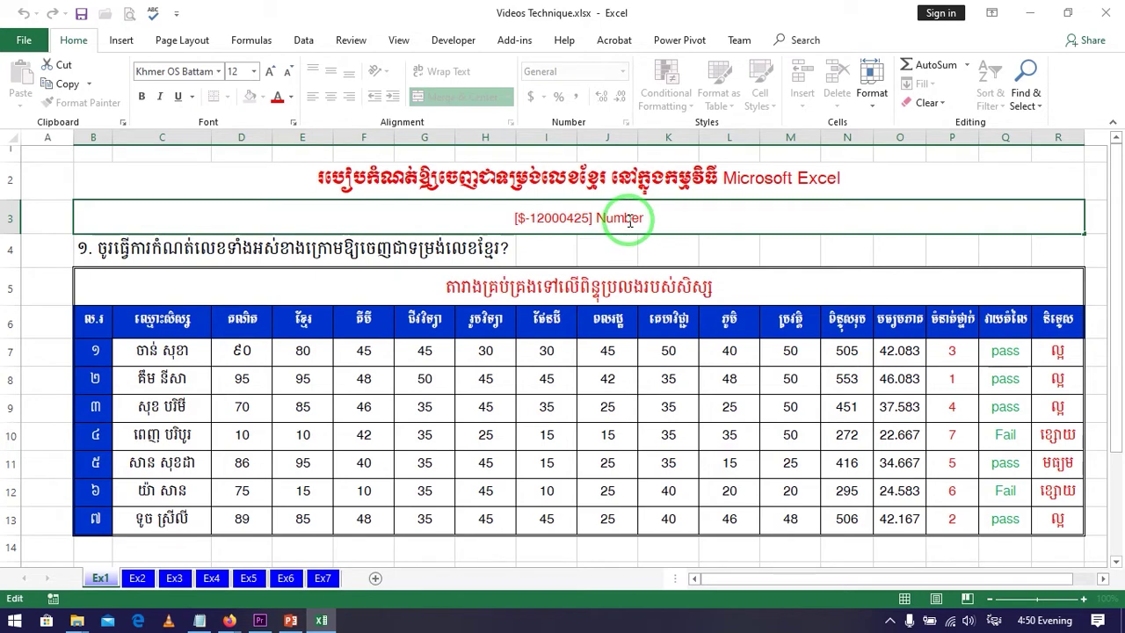
pyautogui.click(607, 321)
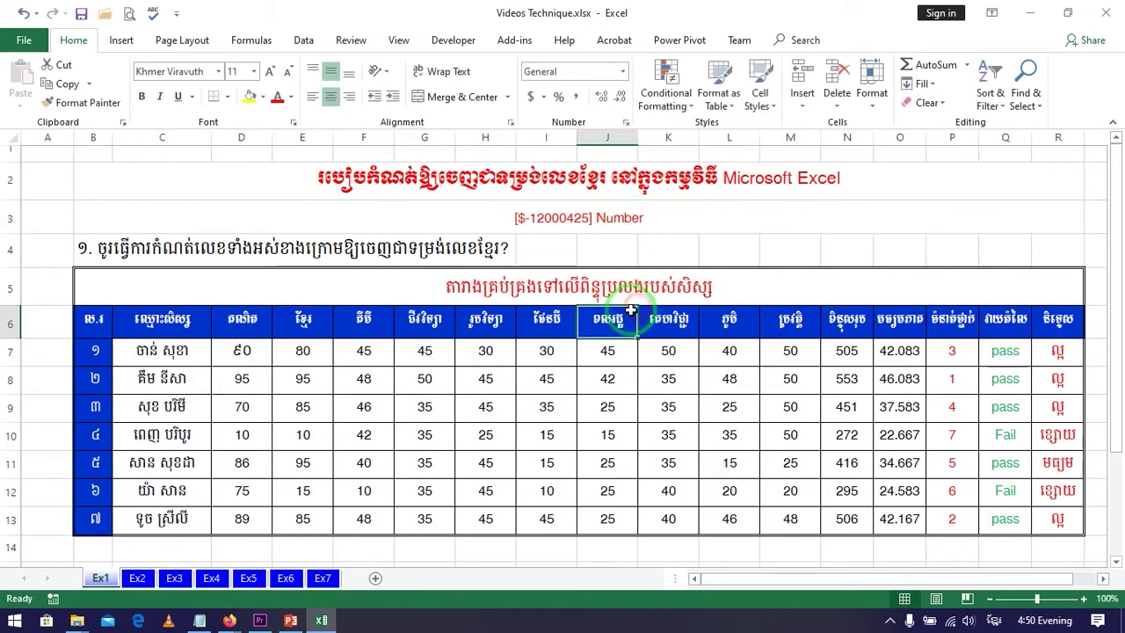
# Select the score range D7:P13 and open its Custom number format settings, with the dialog moved clear of the table
pyautogui.click(255, 351)
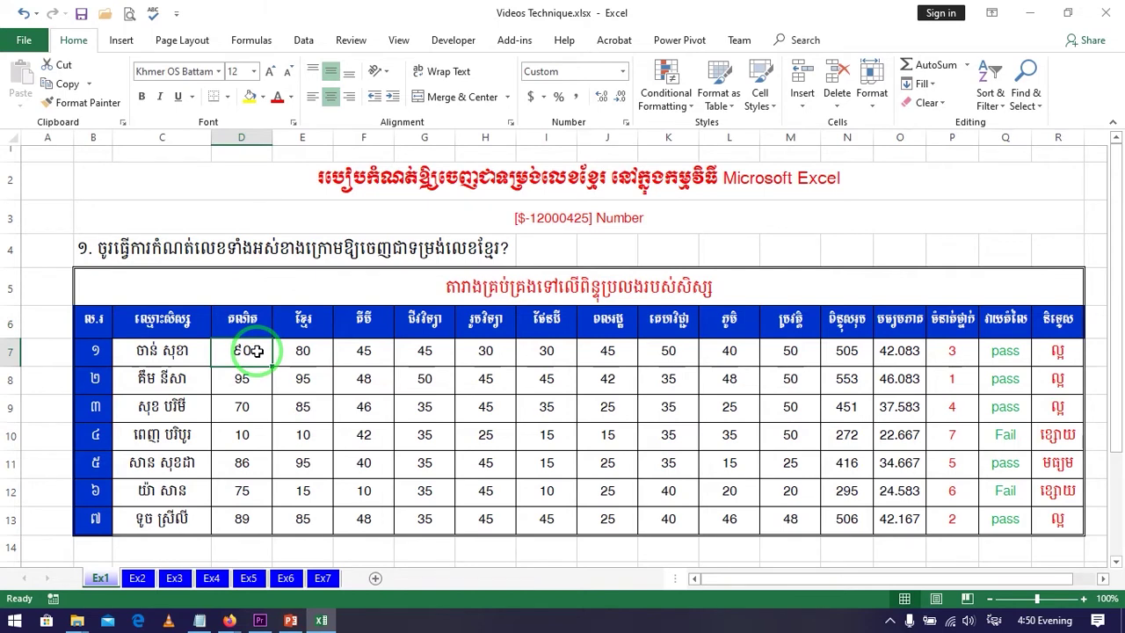
pyautogui.moveTo(246, 351); pyautogui.dragTo(955, 521)
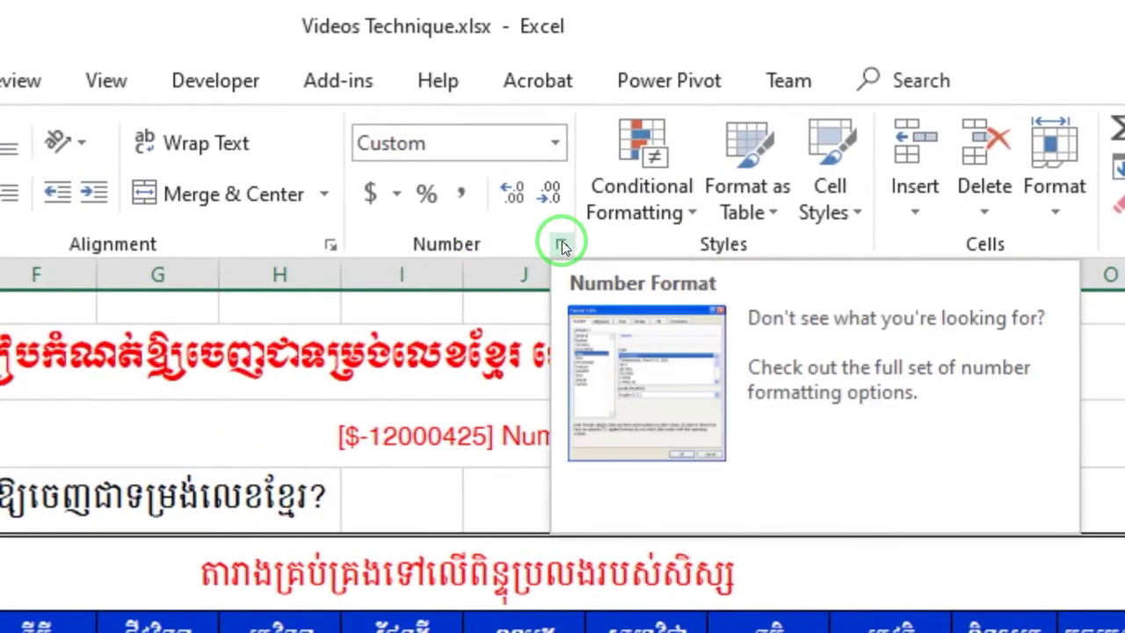
pyautogui.click(561, 242)
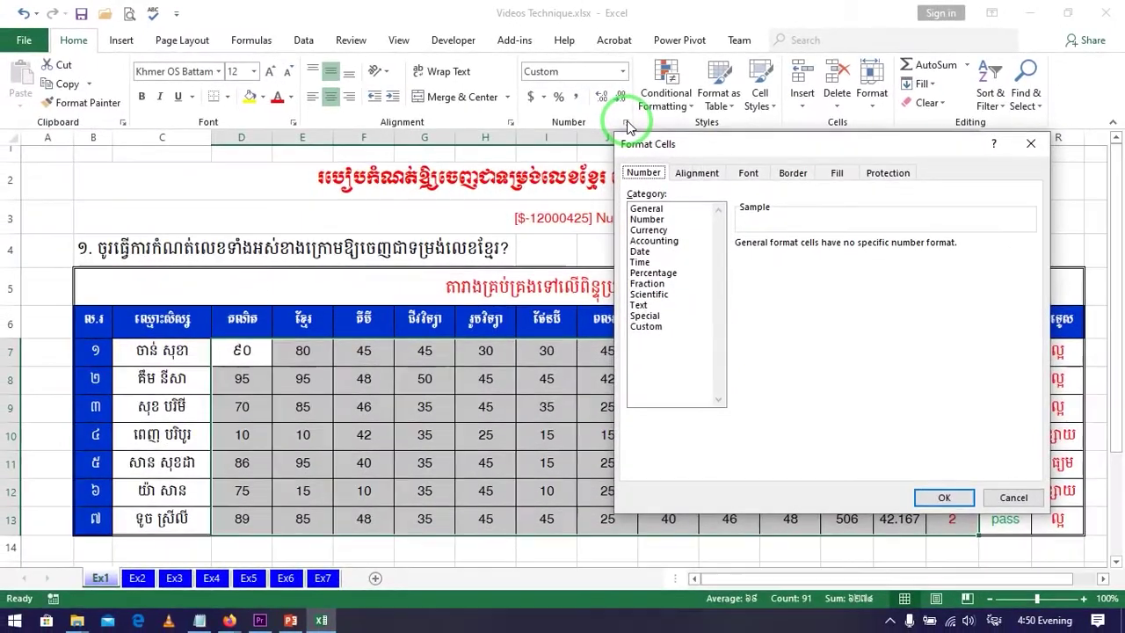
pyautogui.moveTo(708, 151); pyautogui.dragTo(221, 99)
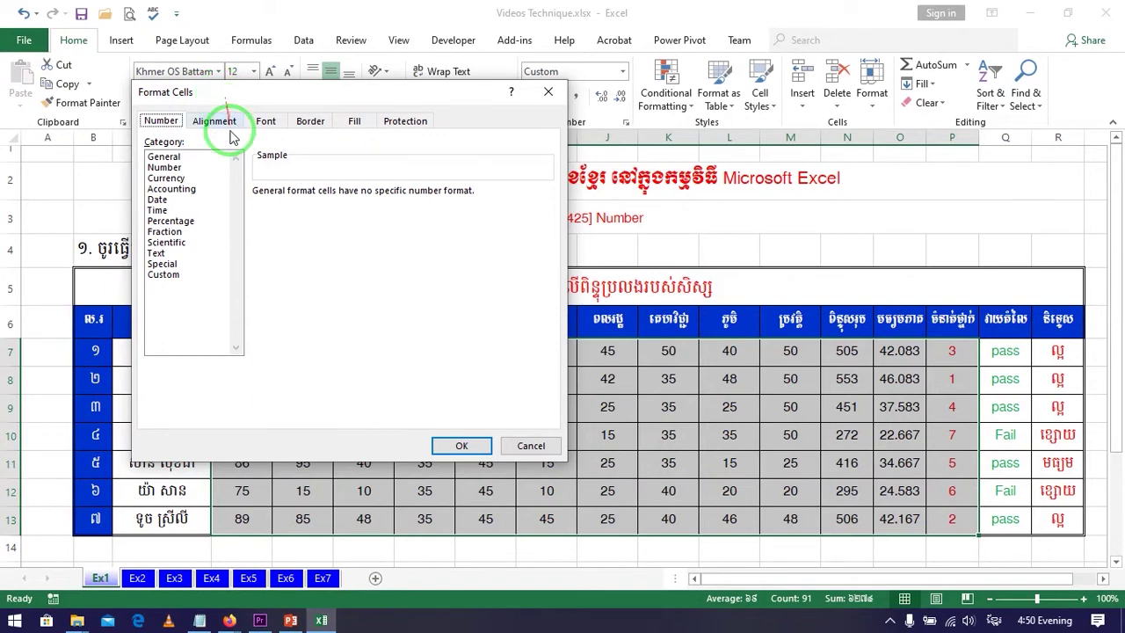
pyautogui.click(332, 318)
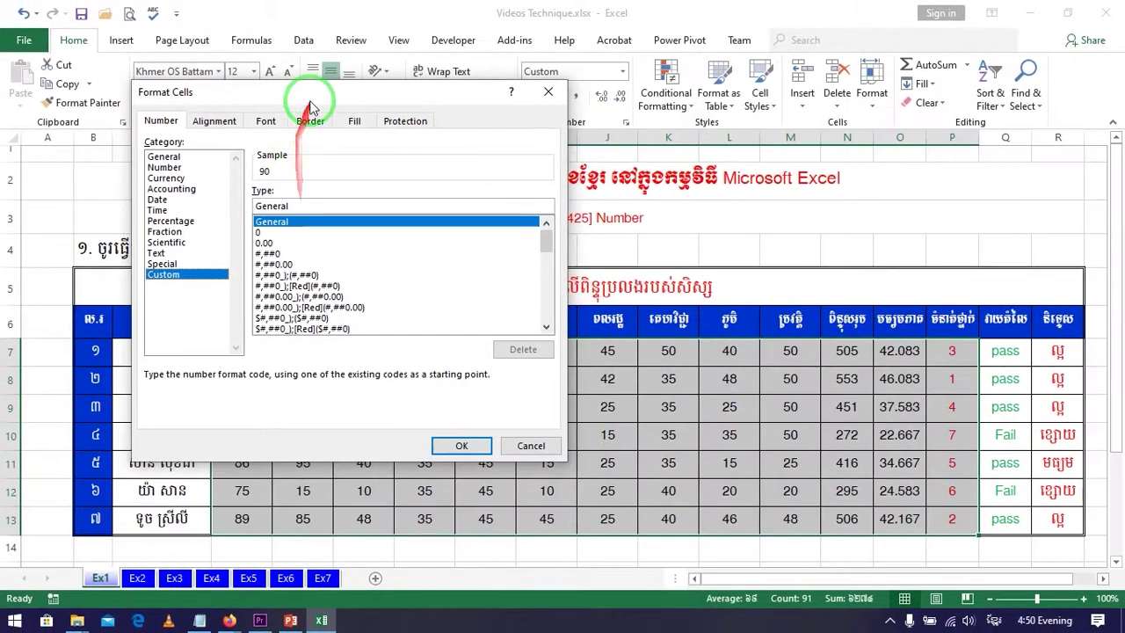
pyautogui.moveTo(301, 93); pyautogui.dragTo(227, 93)
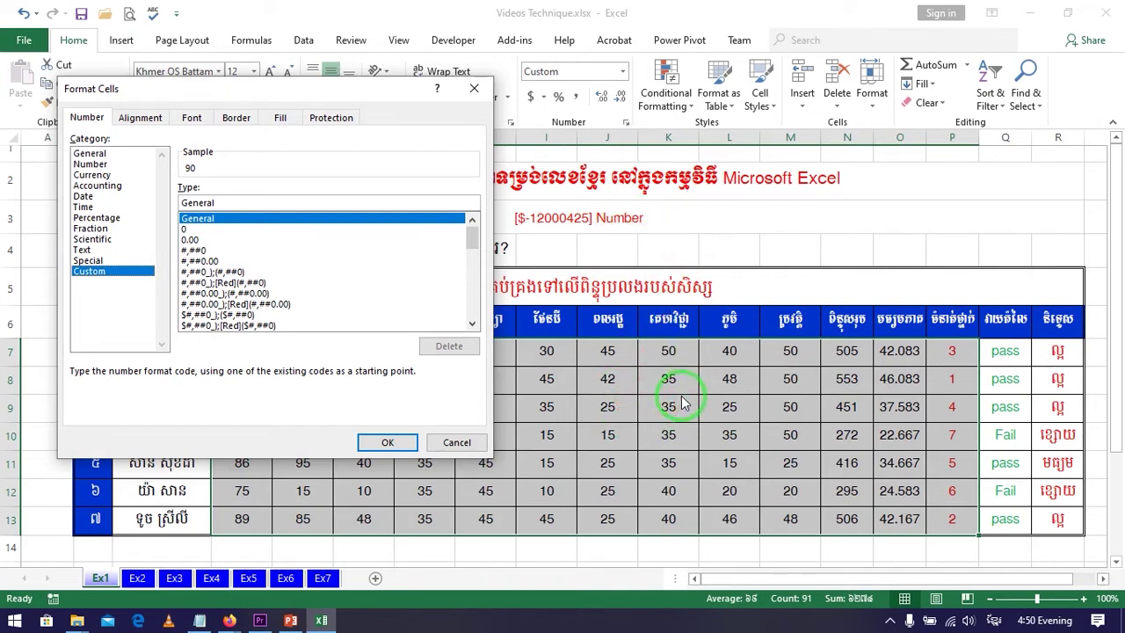
# Replace the General format code with [$-12000425]0, testing [$-12000425]0000 along the way, and apply the single-zero code to D7:P13
pyautogui.click(226, 201)
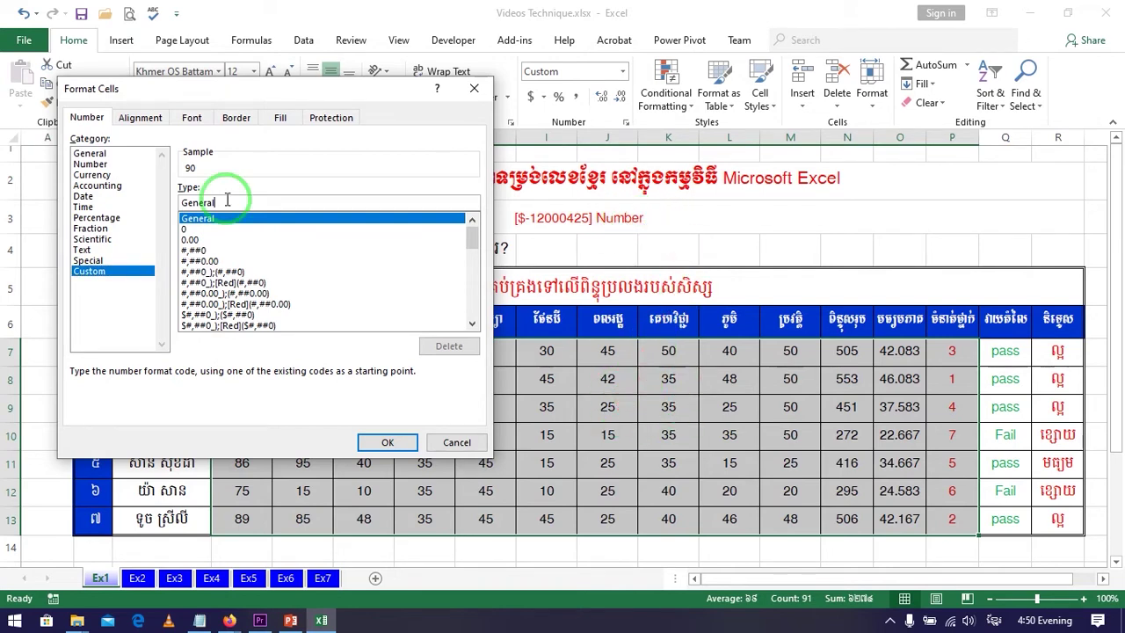
pyautogui.press('BackSpace')
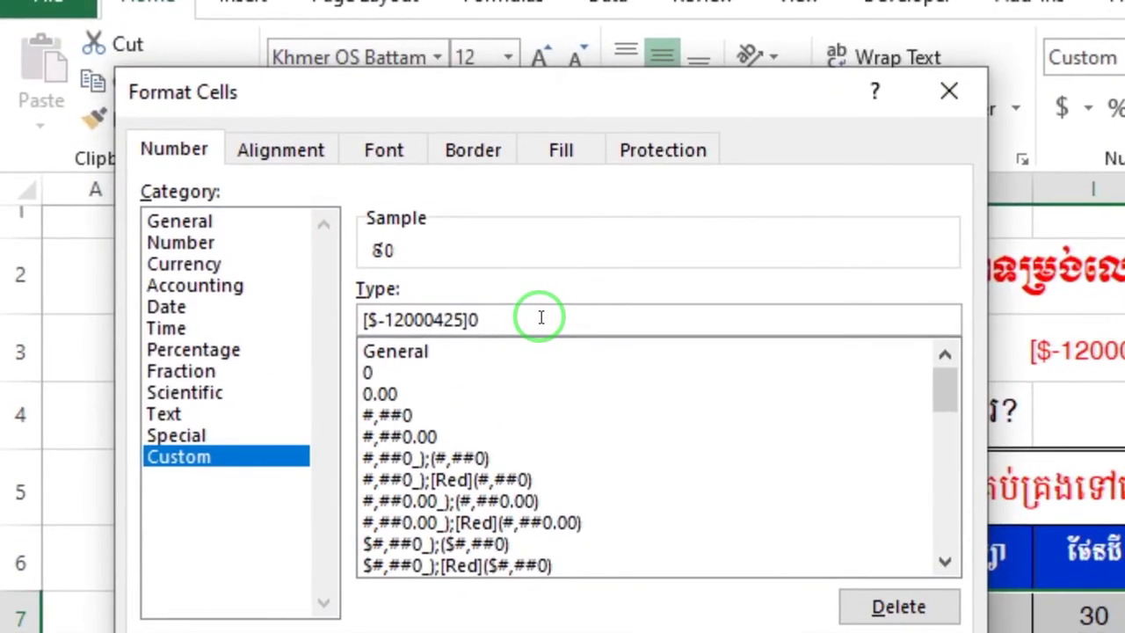
pyautogui.write('000')
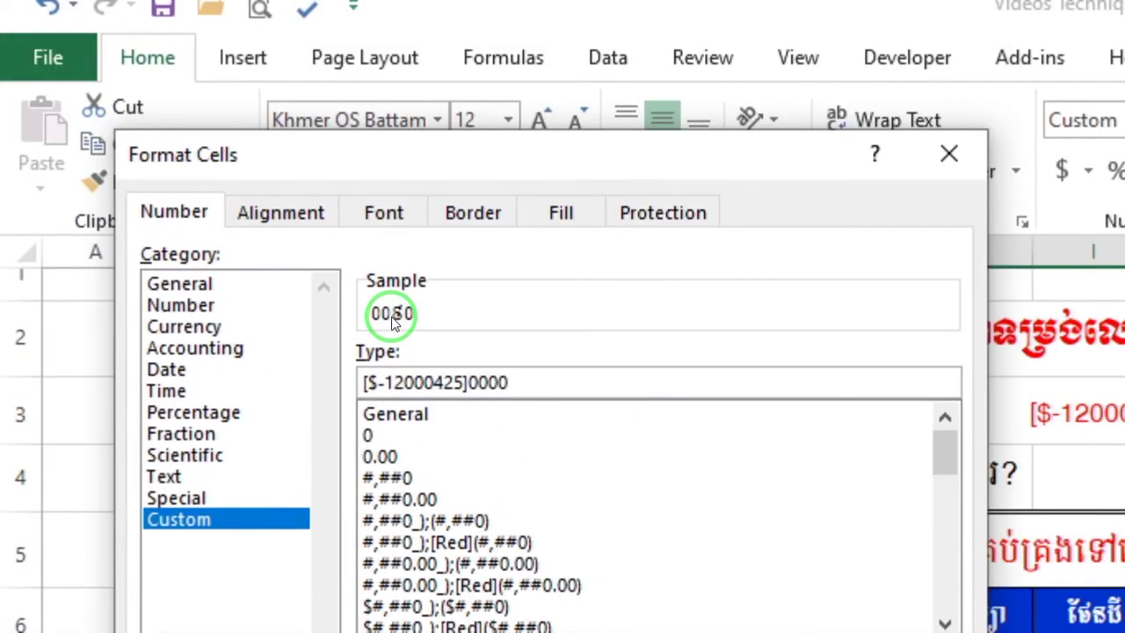
pyautogui.press('BackSpace')
pyautogui.press('BackSpace')
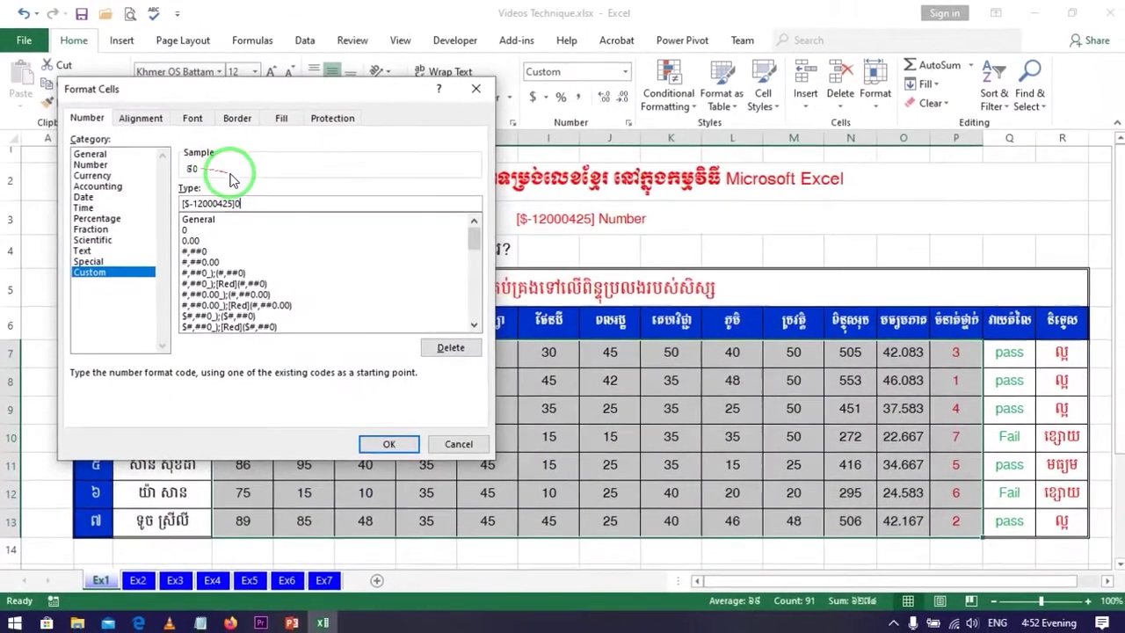
pyautogui.click(389, 443)
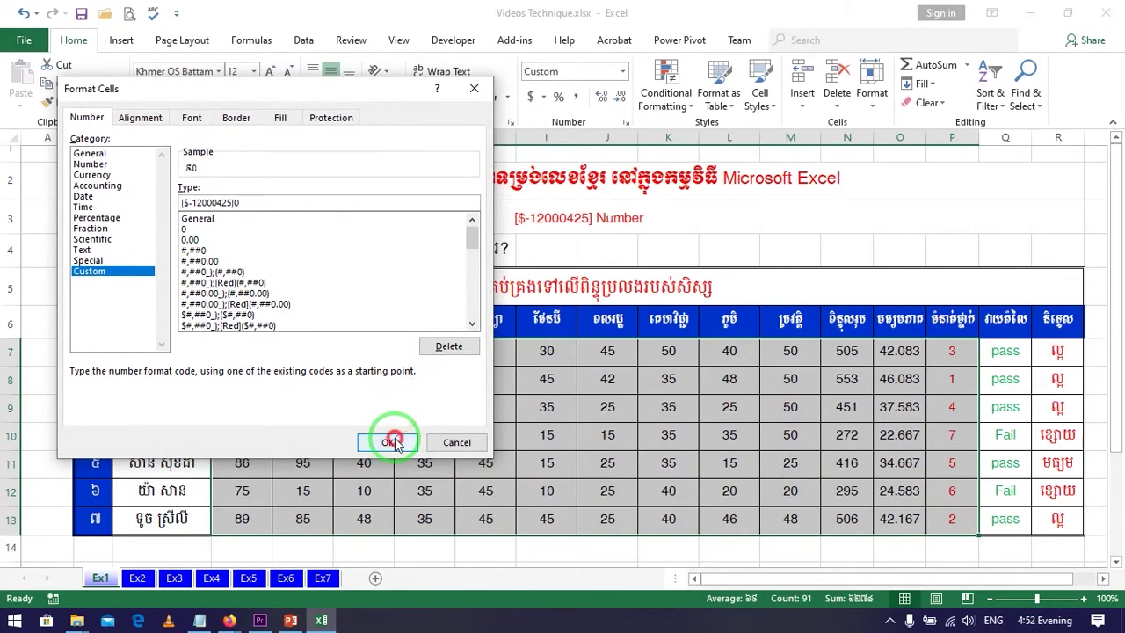
# Deselect the score range and check the numerals in the rank column P7:P13
pyautogui.click(423, 406)
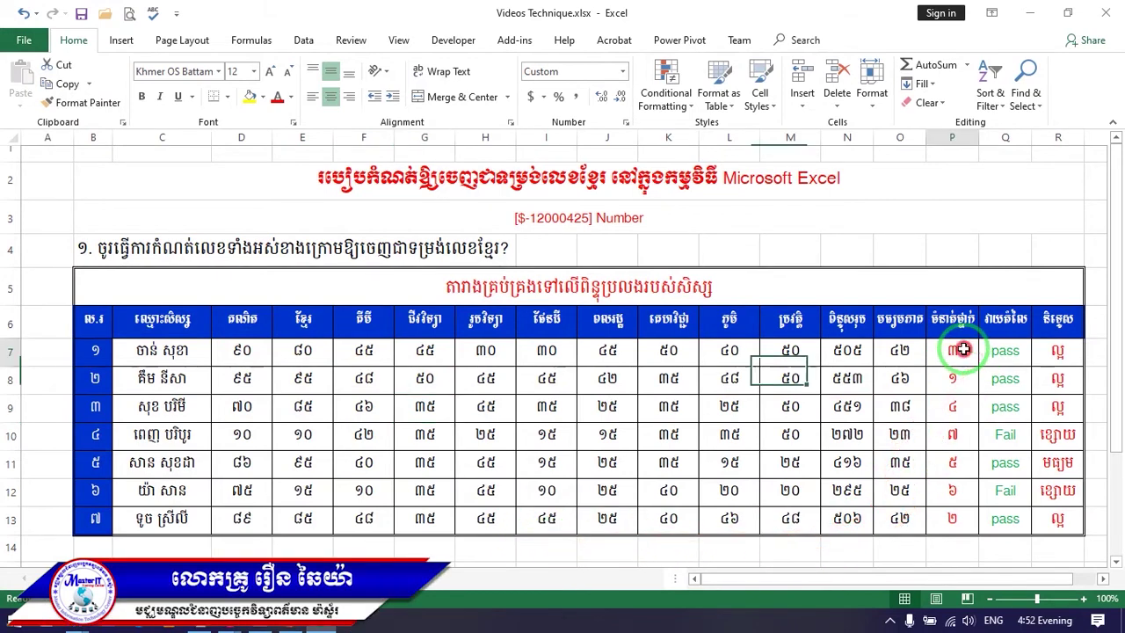
pyautogui.moveTo(952, 350); pyautogui.dragTo(956, 512)
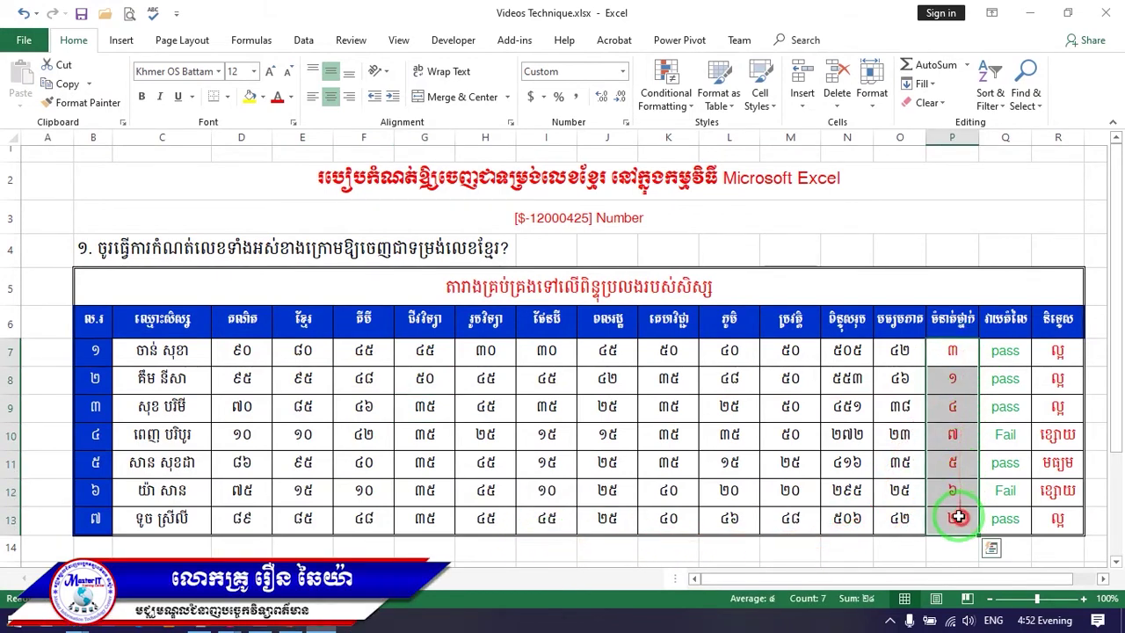
pyautogui.click(934, 352)
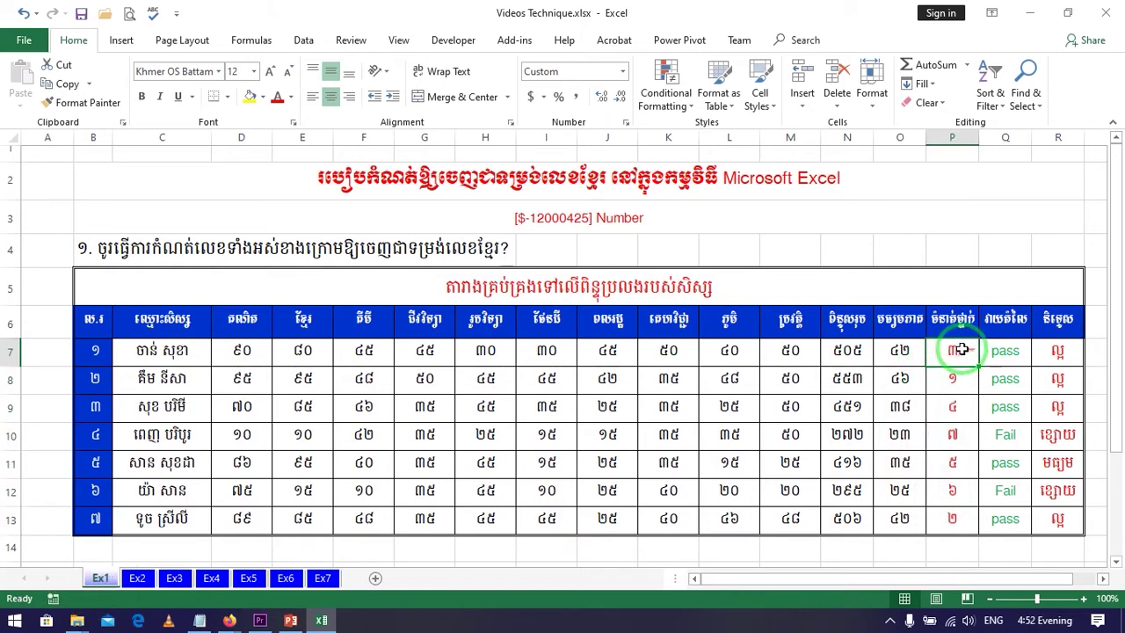